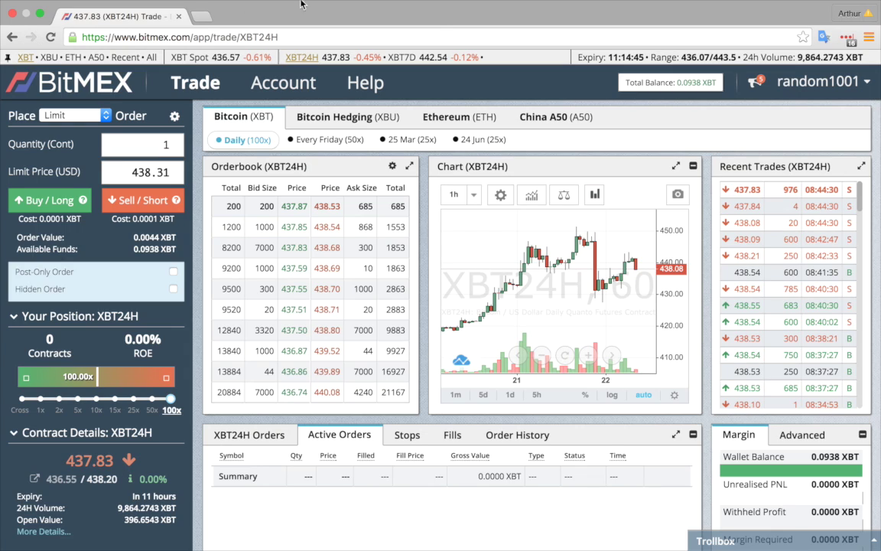
Choose Basic under Dashboard Layout in the account-name menu, then reopen and close Main Options.
left_click(866, 85)
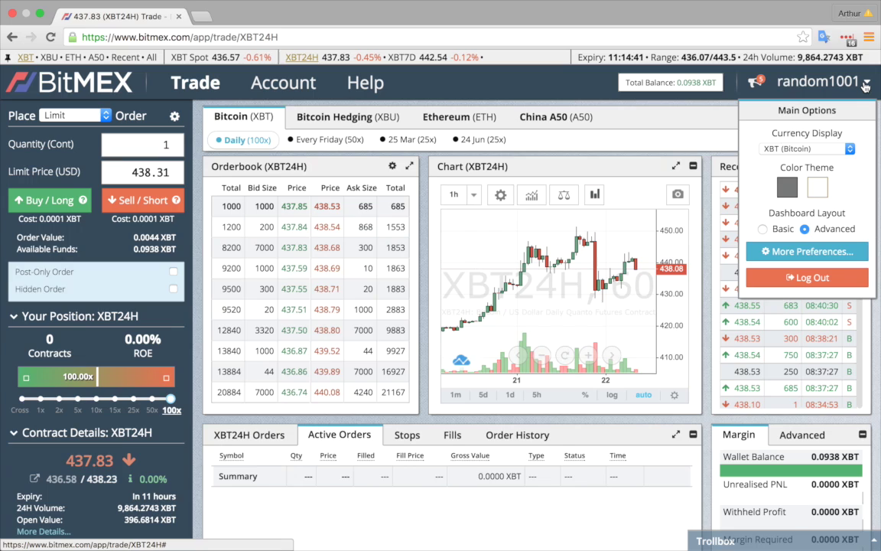
left_click(762, 229)
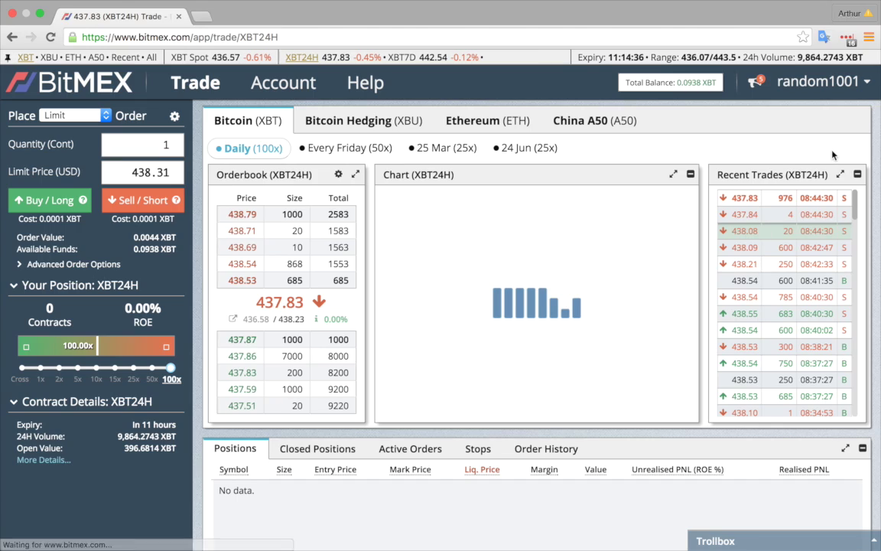
left_click(868, 89)
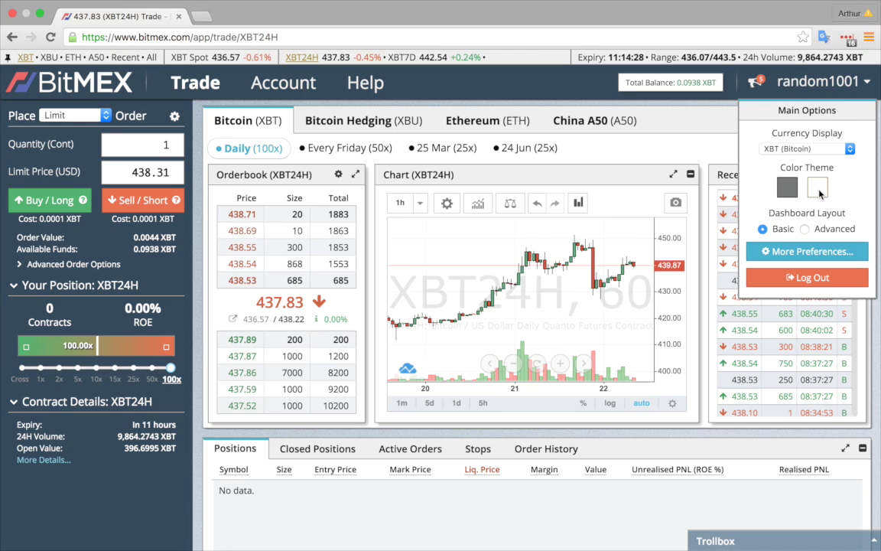
left_click(868, 87)
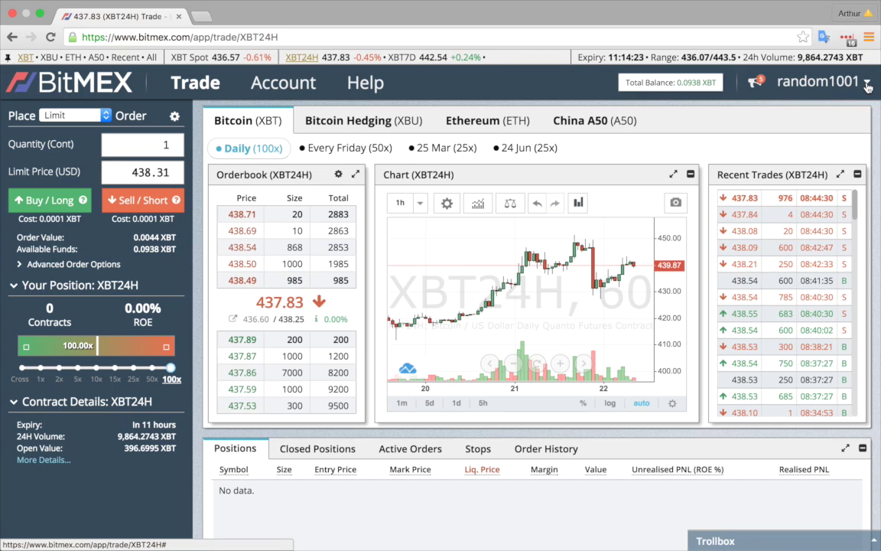
left_click(283, 84)
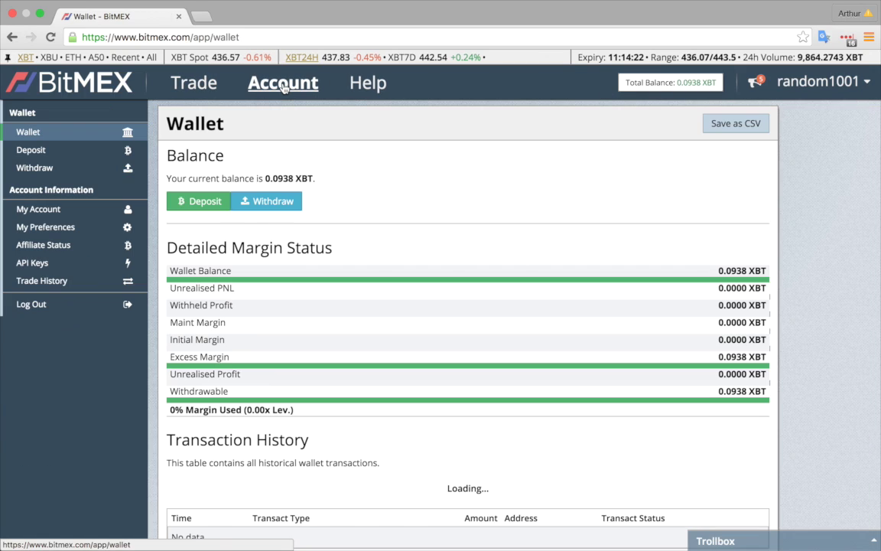
left_click(38, 152)
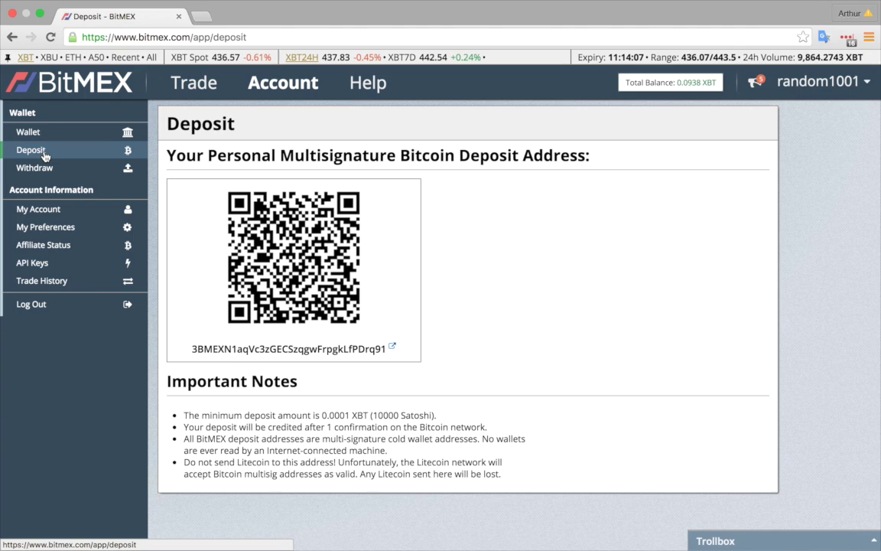
left_click(196, 84)
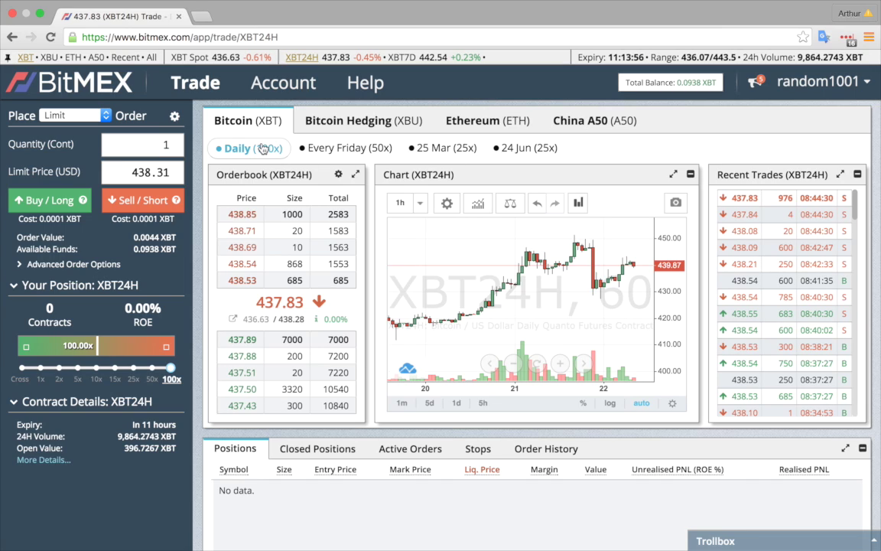
left_click(514, 150)
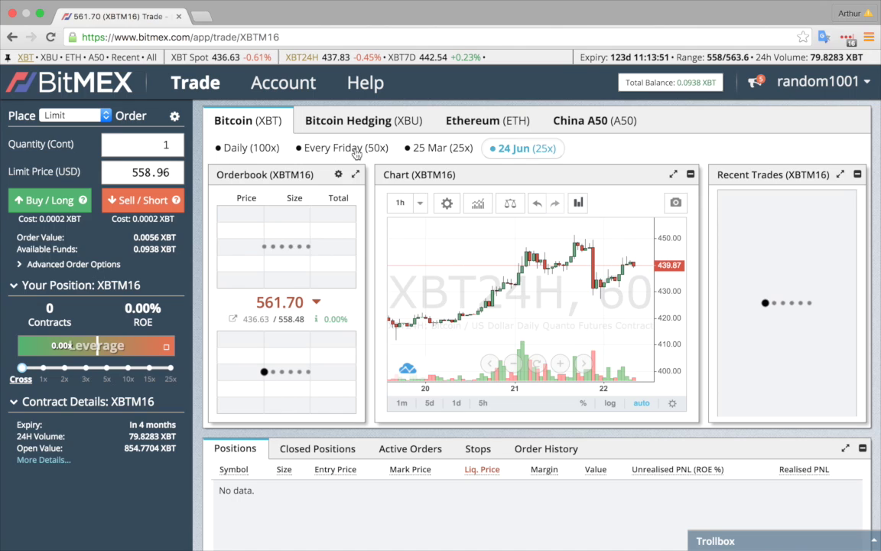
left_click(265, 150)
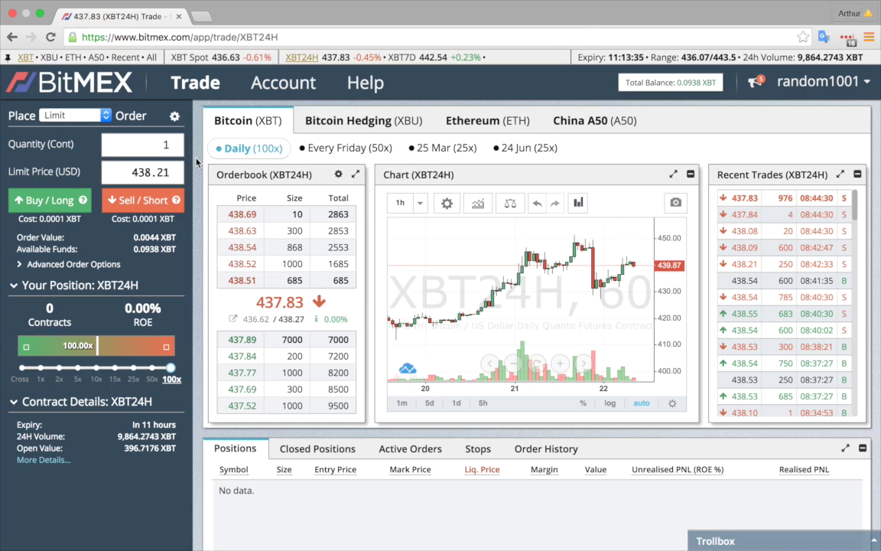
Enter 440 as the limit price, then fill it from the 438.49 and 438.69 orderbook asks.
left_click(147, 144)
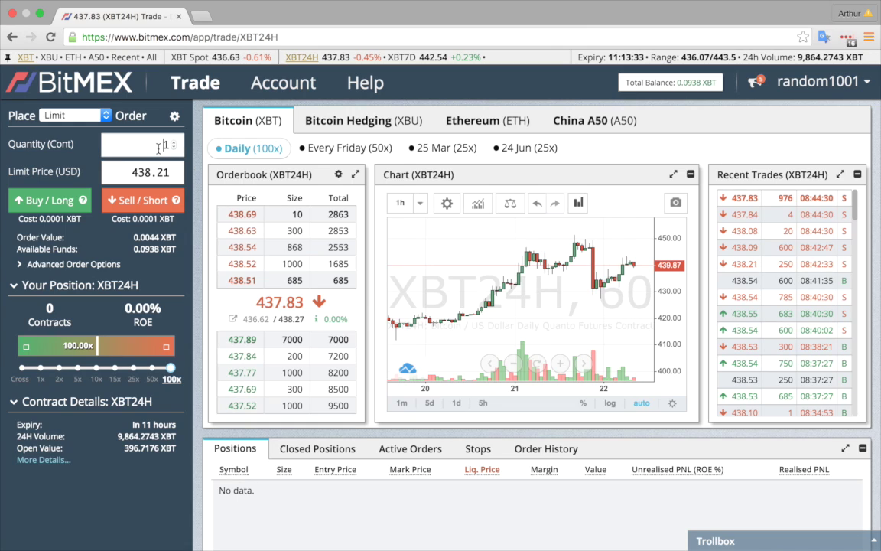
left_click(152, 171)
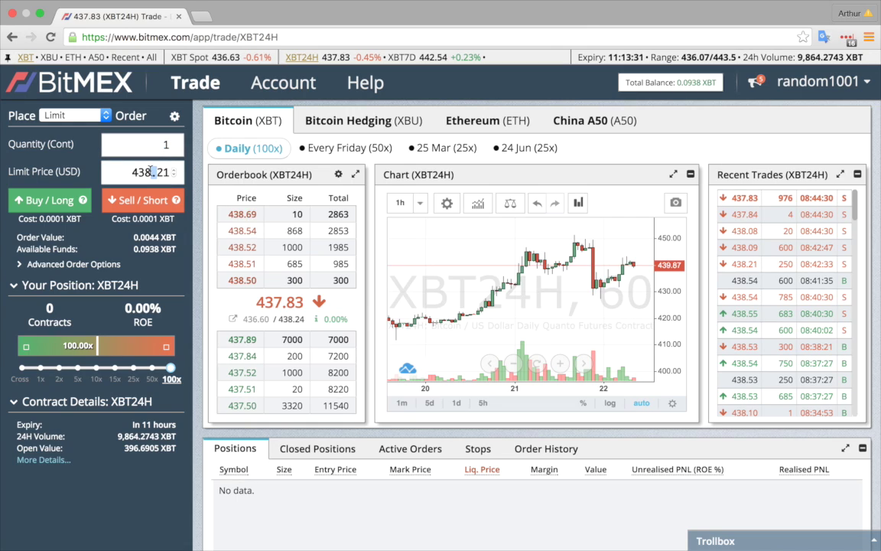
double_click(150, 171)
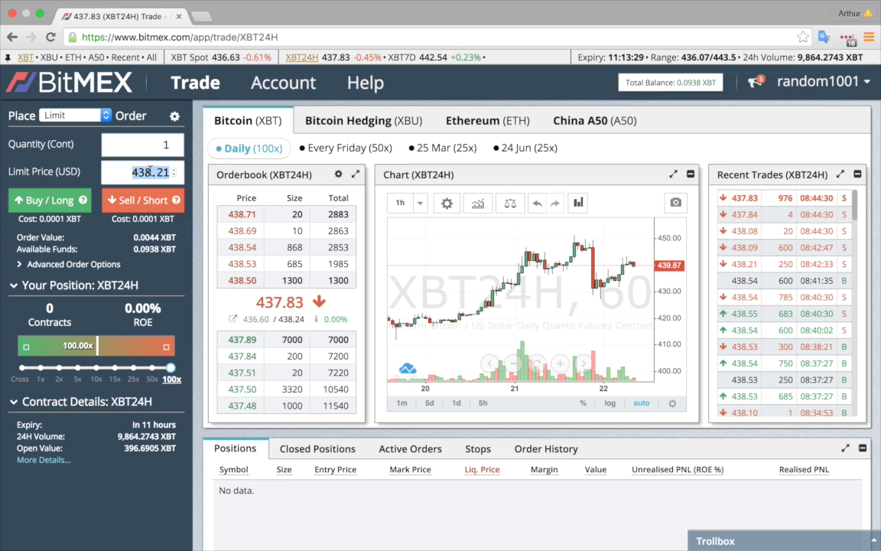
type("440")
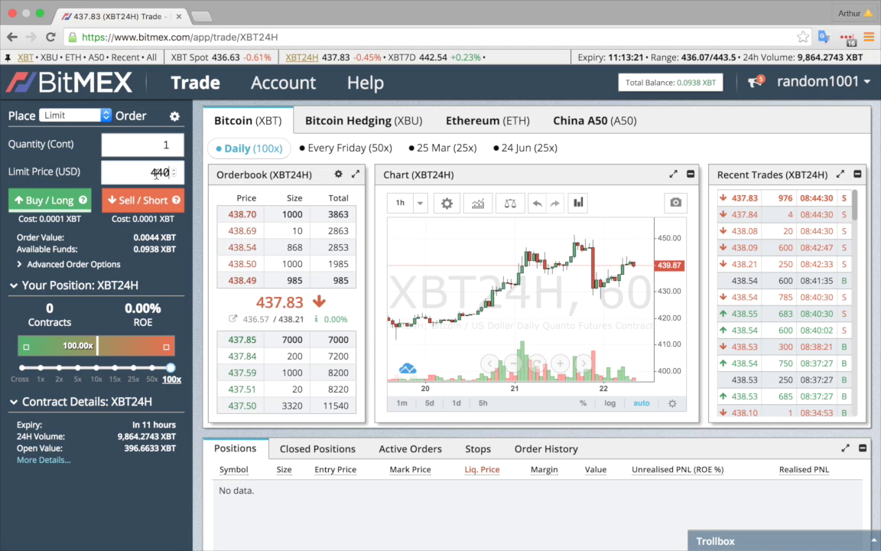
left_click(234, 280)
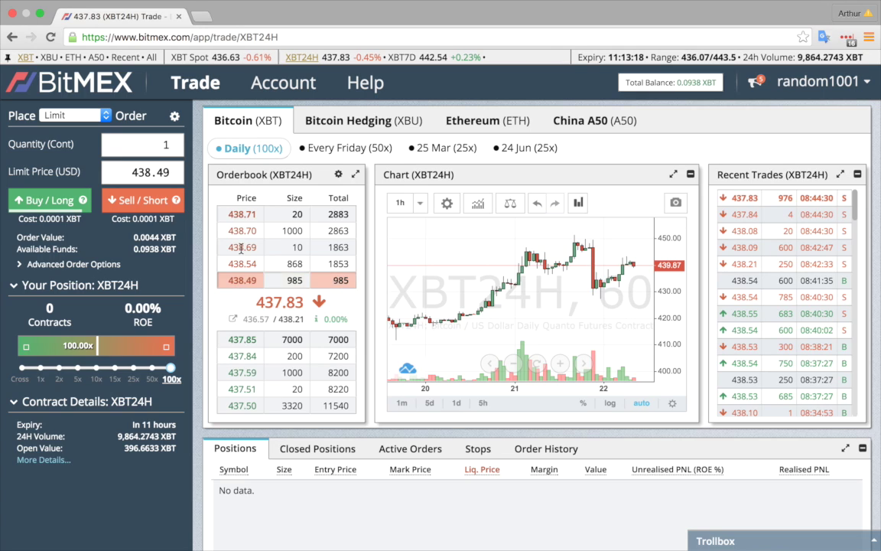
left_click(240, 247)
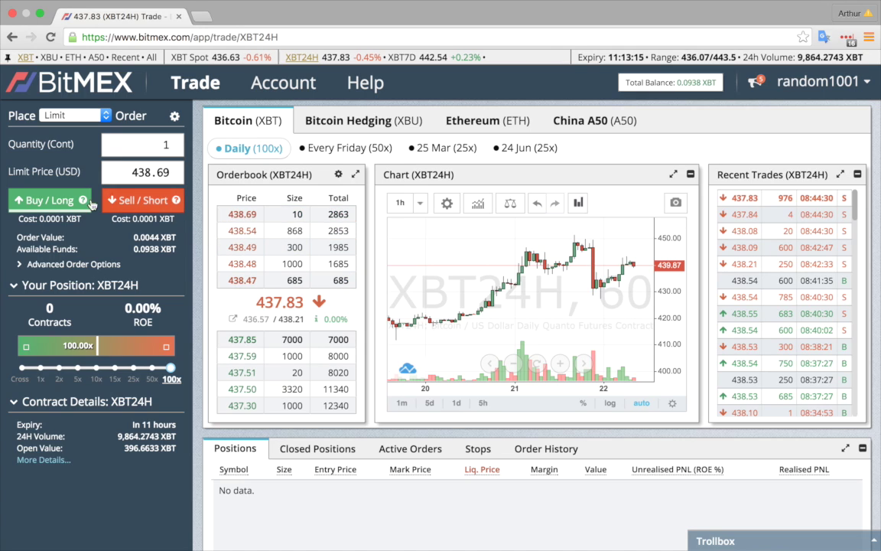
Buy one XBT24H contract long, setting leverage to 10x isolated before confirming.
left_click(62, 202)
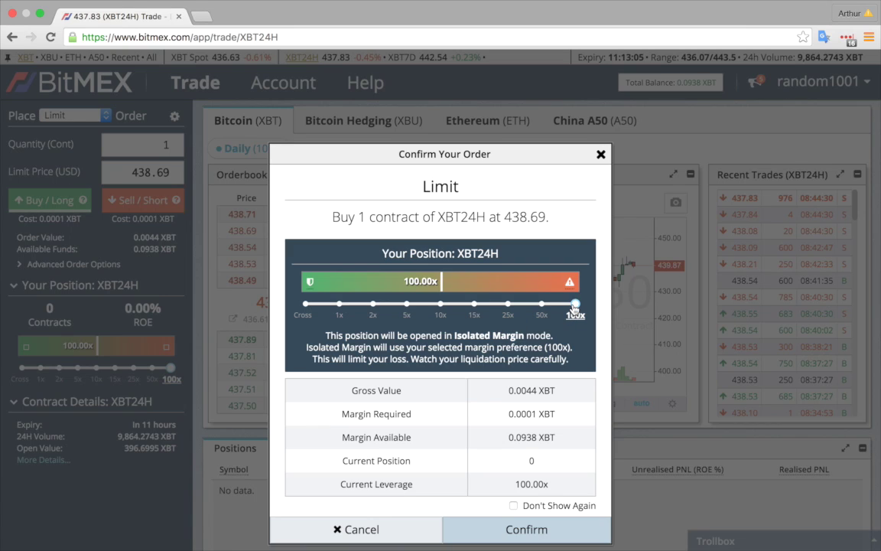
left_click(306, 306)
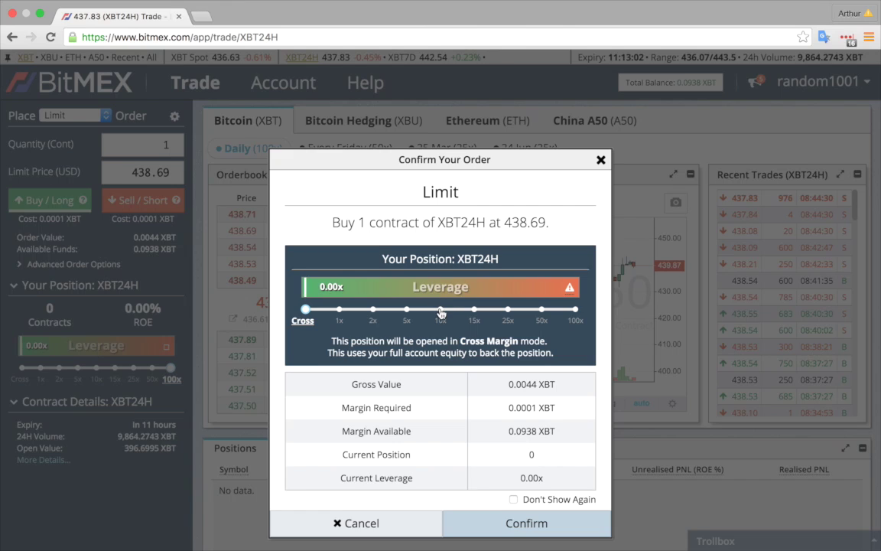
left_click(441, 309)
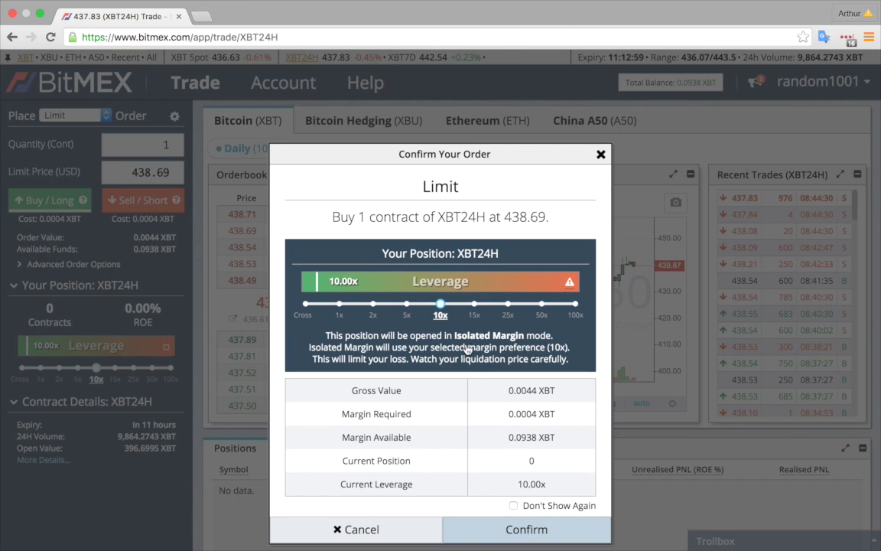
left_click(505, 528)
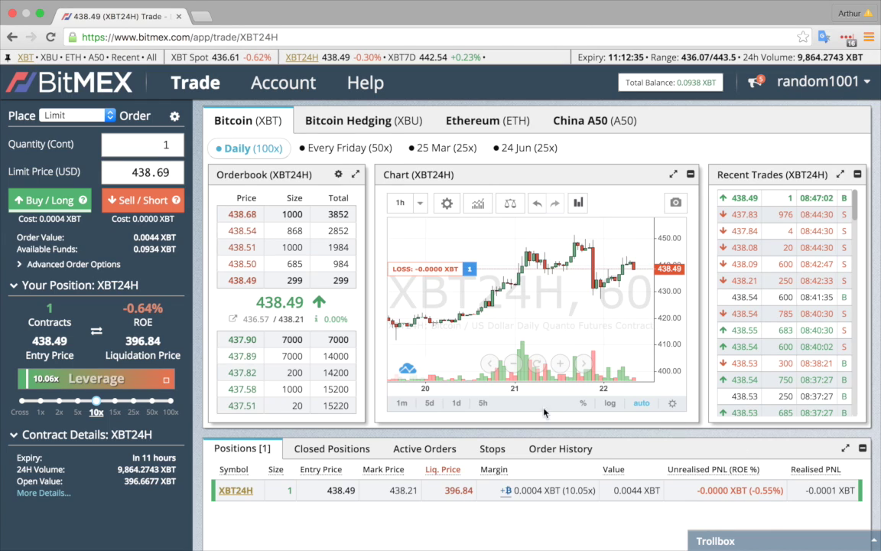
Sell one XBT24H contract at the 437.82 orderbook bid and confirm it.
left_click(247, 372)
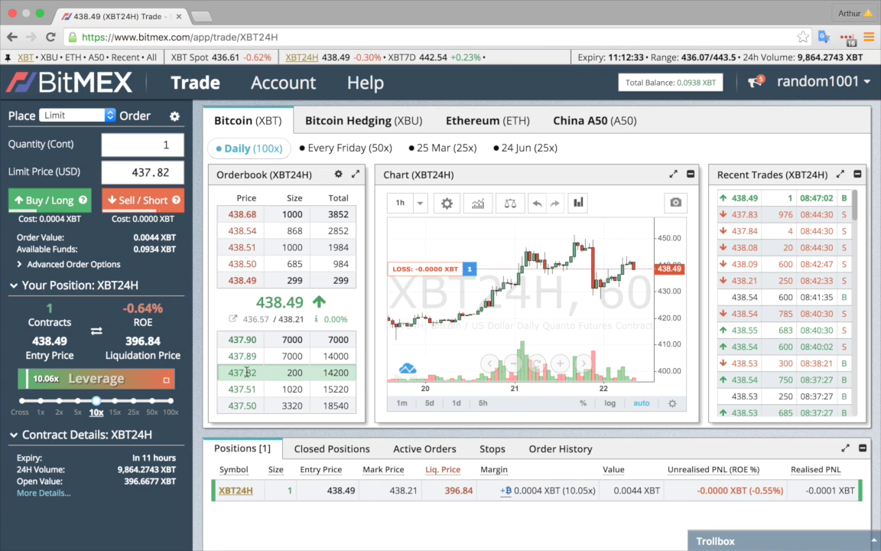
left_click(143, 200)
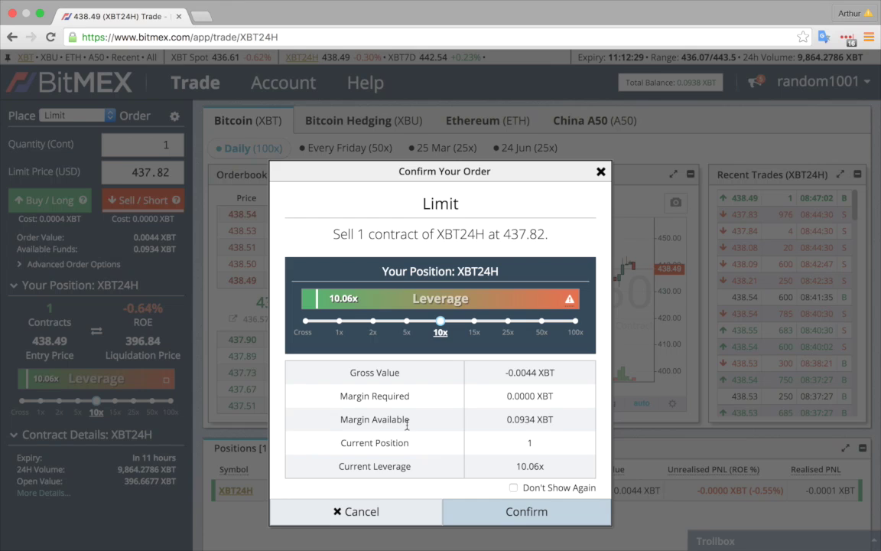
left_click(472, 508)
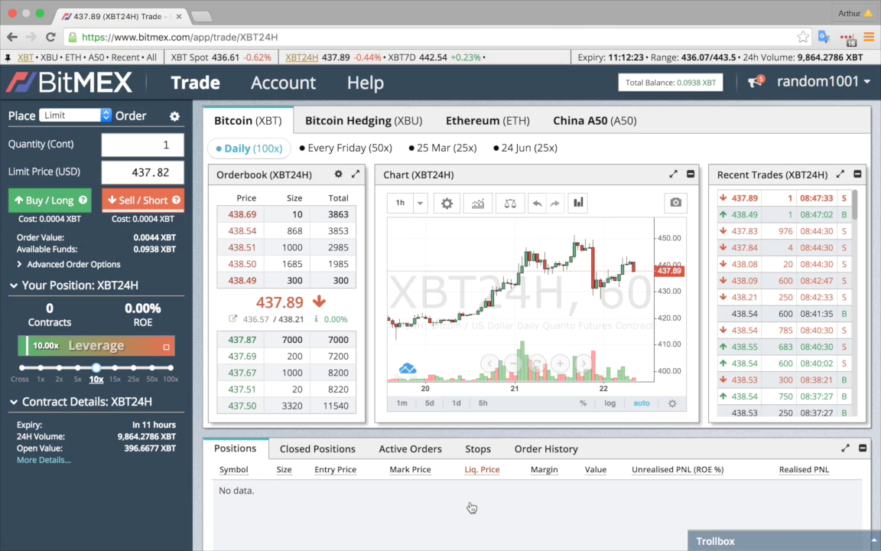
Show Closed Positions, send 'Hi' in the Trollbox chat, then collapse the Trollbox.
left_click(344, 451)
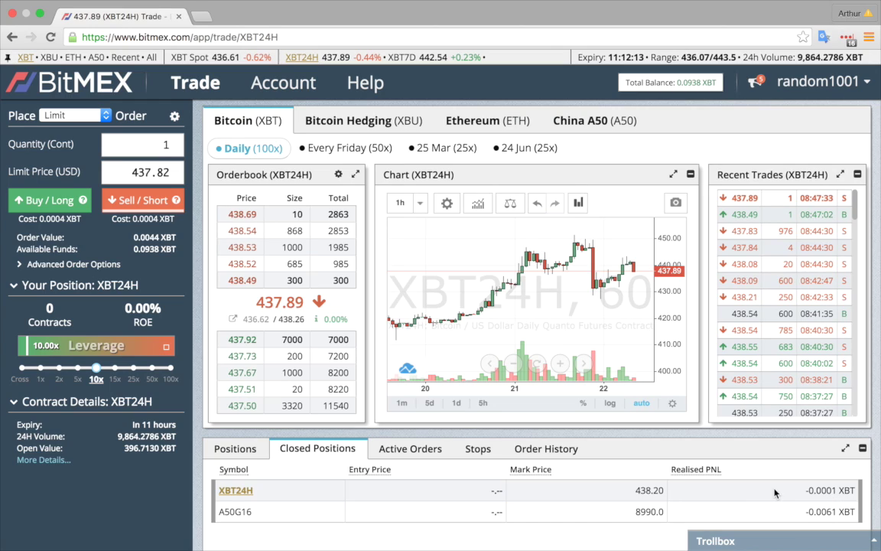
left_click(773, 540)
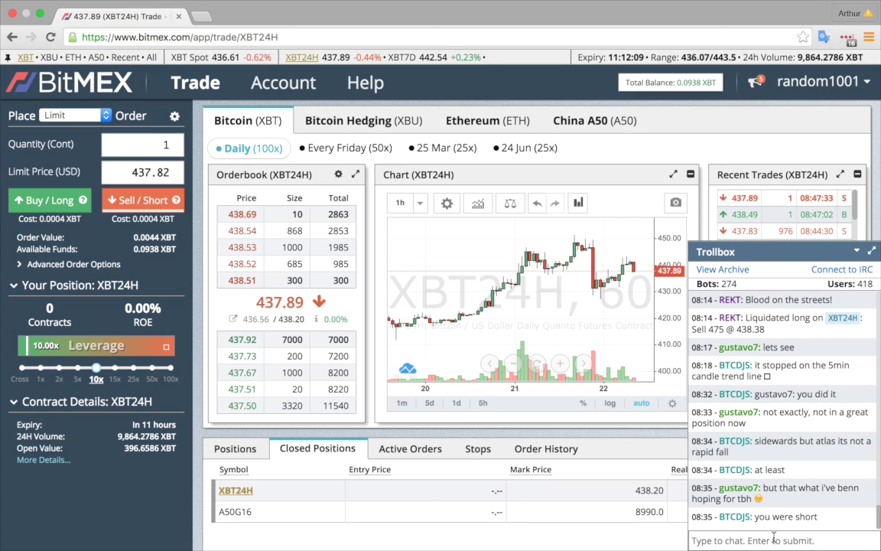
type("Hi")
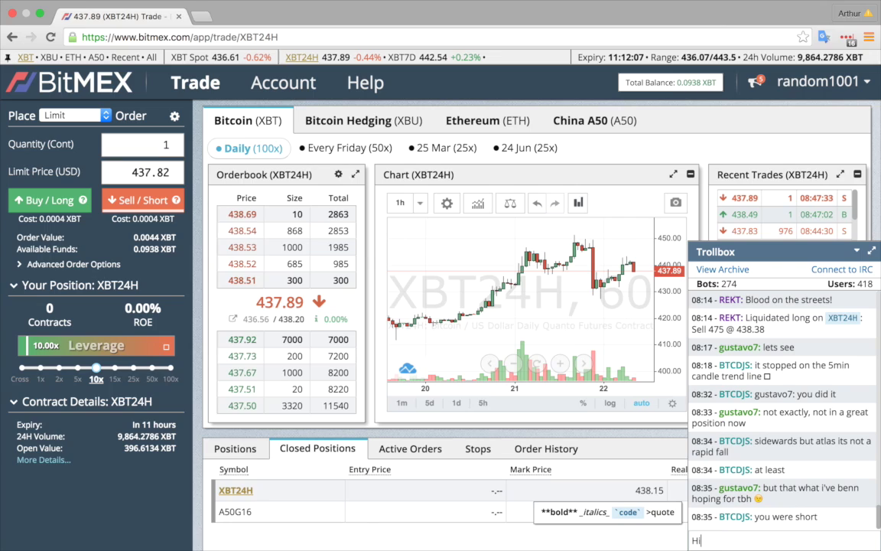
key("Return")
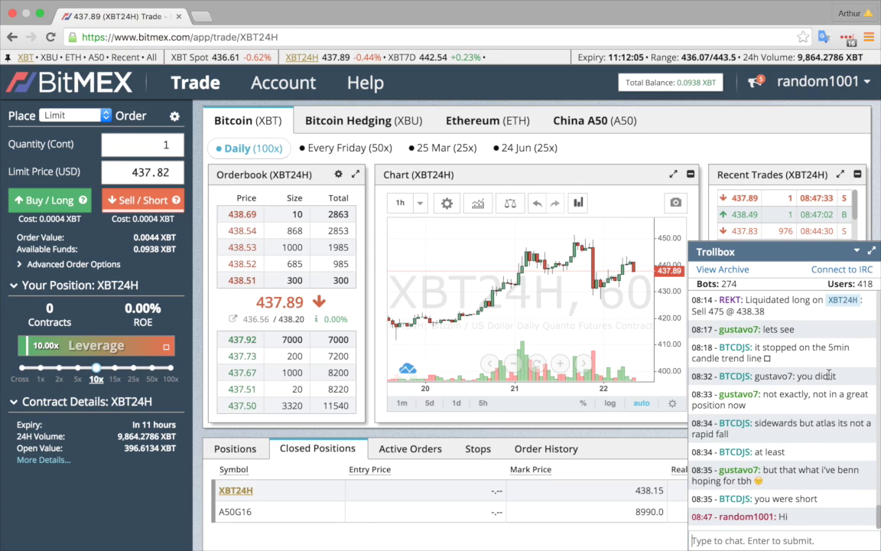
left_click(856, 251)
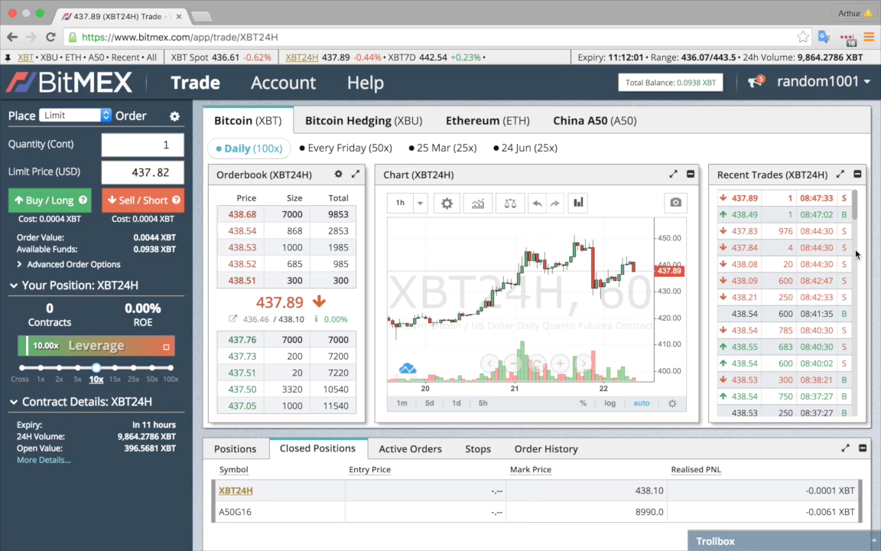
Visit the Wallet, My Account and My Preferences pages, then go to the Help FAQ.
left_click(281, 89)
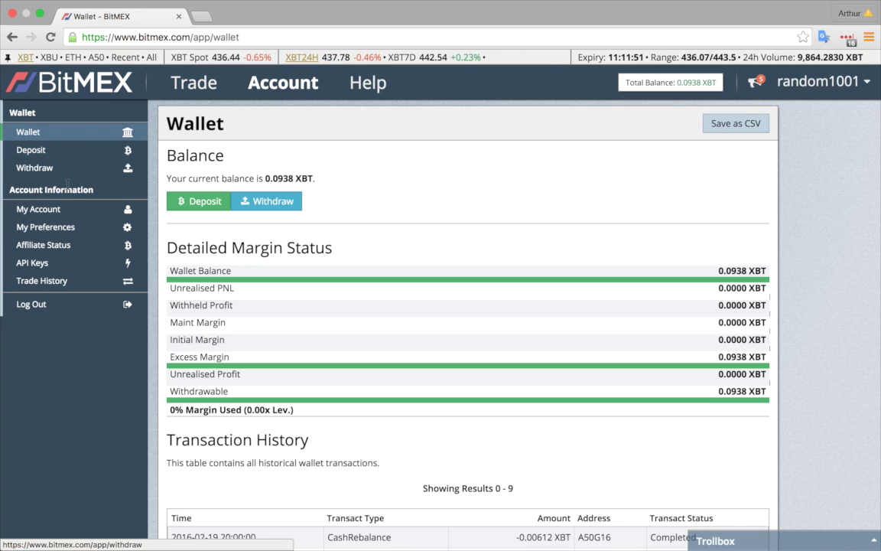
left_click(62, 209)
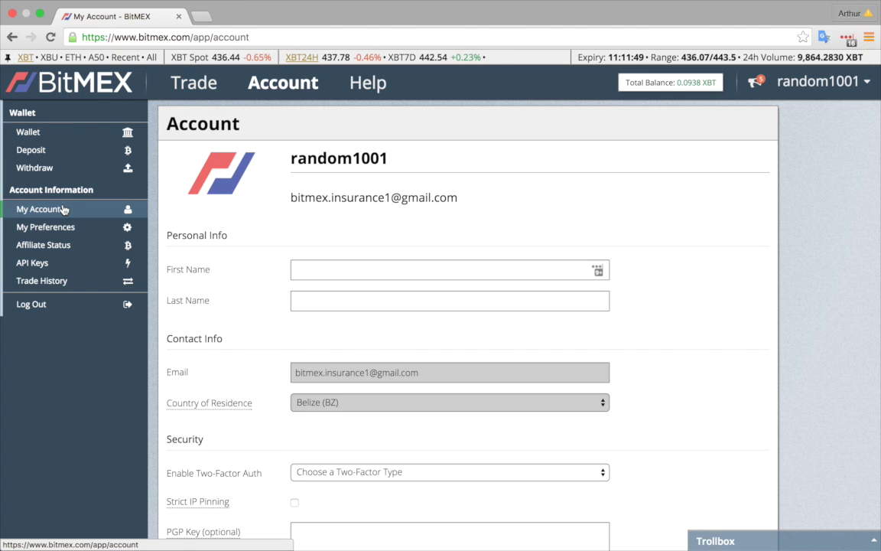
left_click(66, 229)
scroll(388, 253, "down", 10)
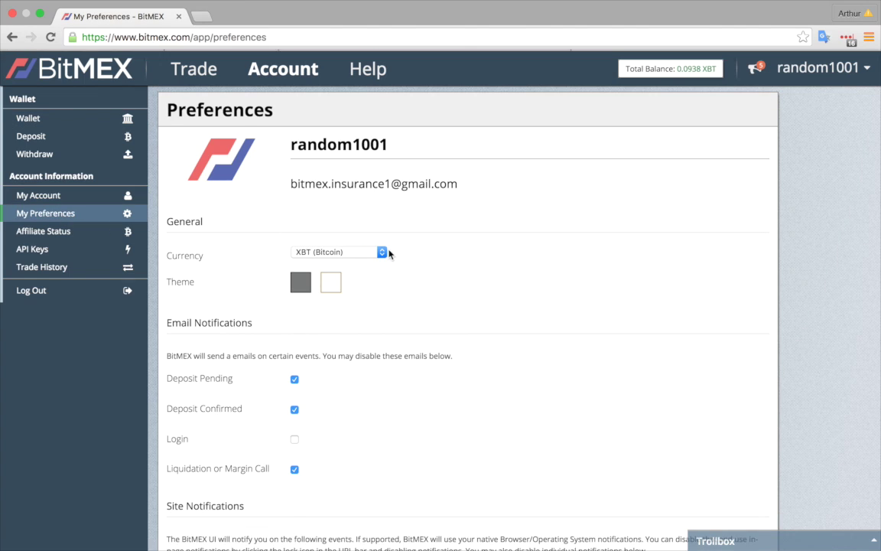
scroll(389, 254, "up", 10)
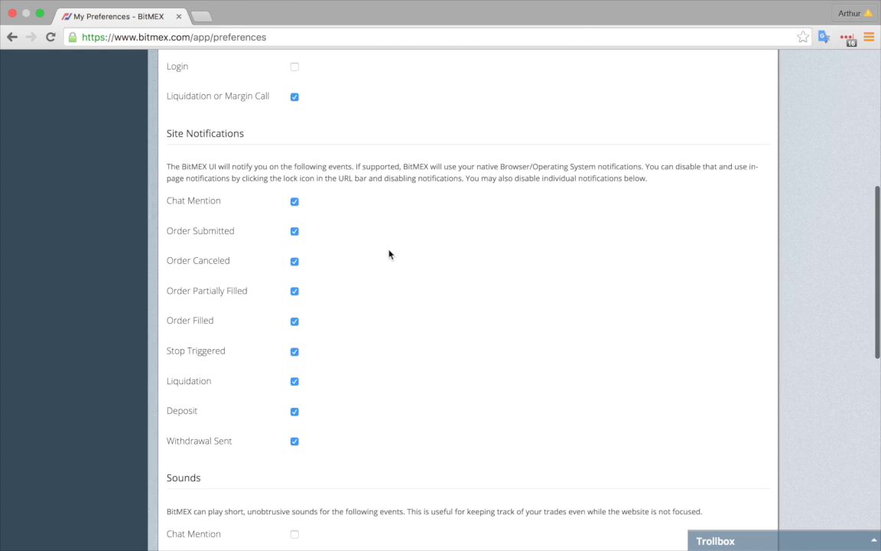
scroll(389, 254, "up", 2)
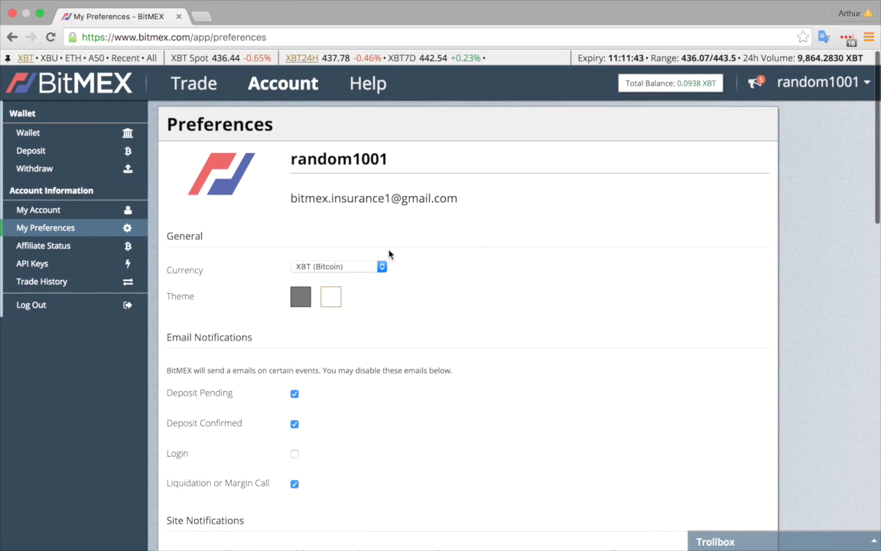
left_click(365, 93)
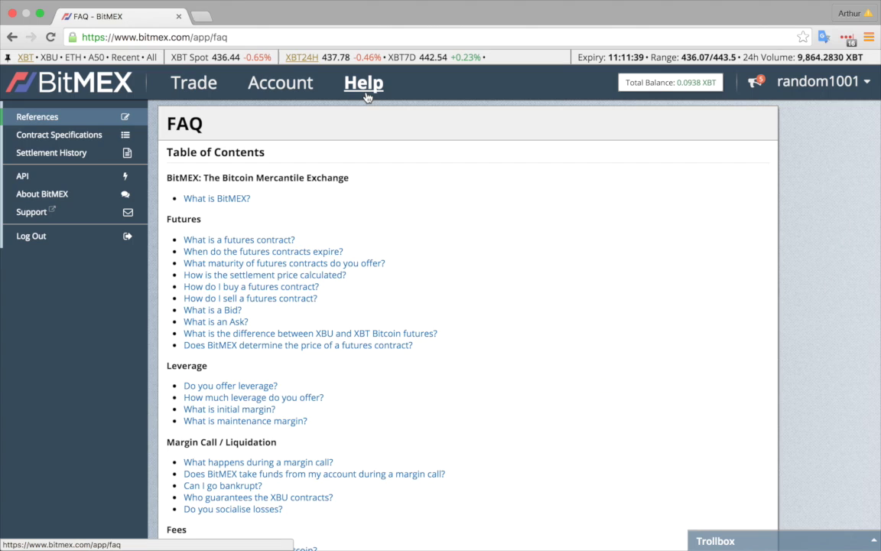